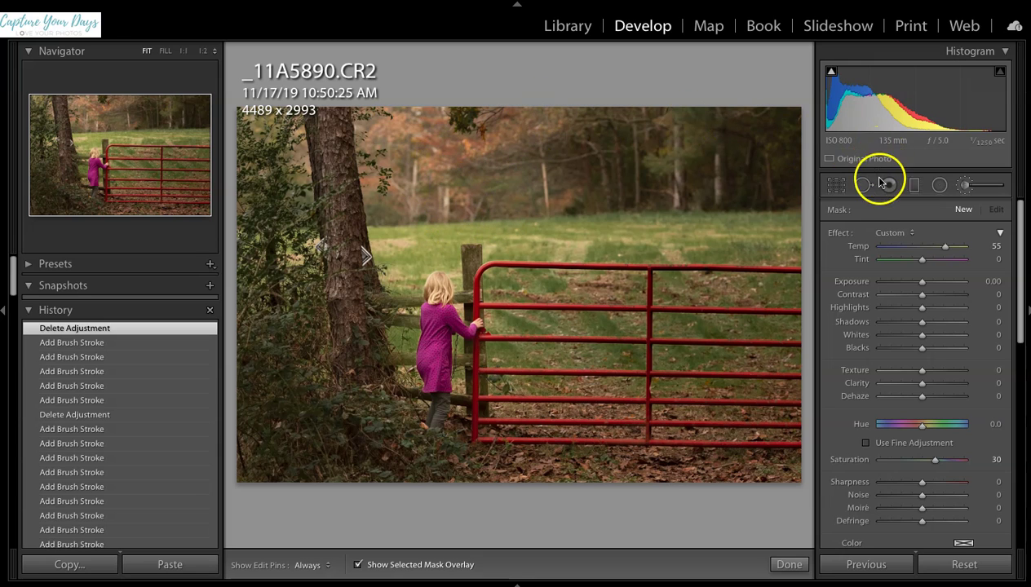
Step: Prepare a new Adjustment Brush with Temp at 61 and Saturation at 32
left_click(965, 185)
left_click(965, 185)
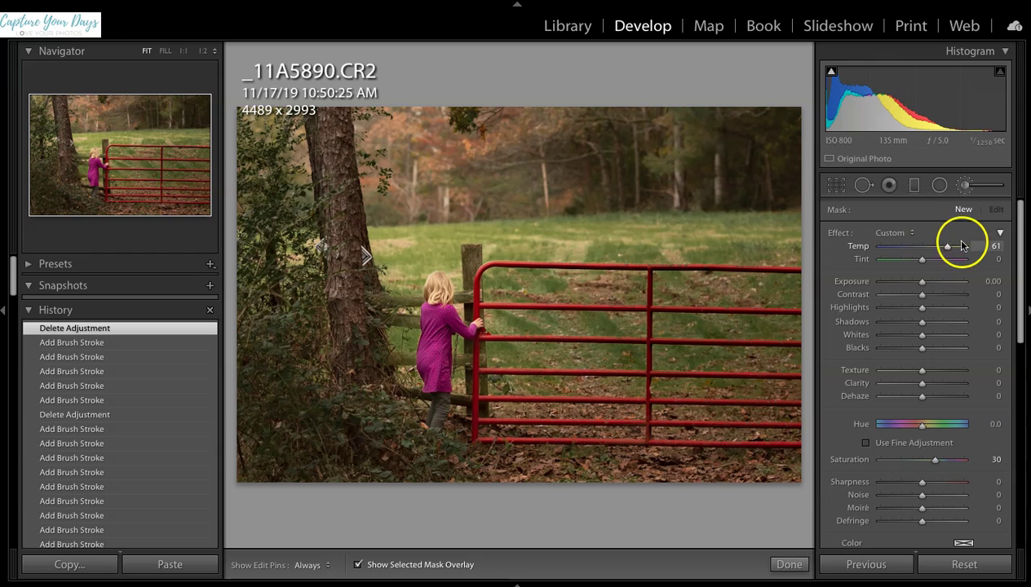
scroll(934, 316, "down", 2)
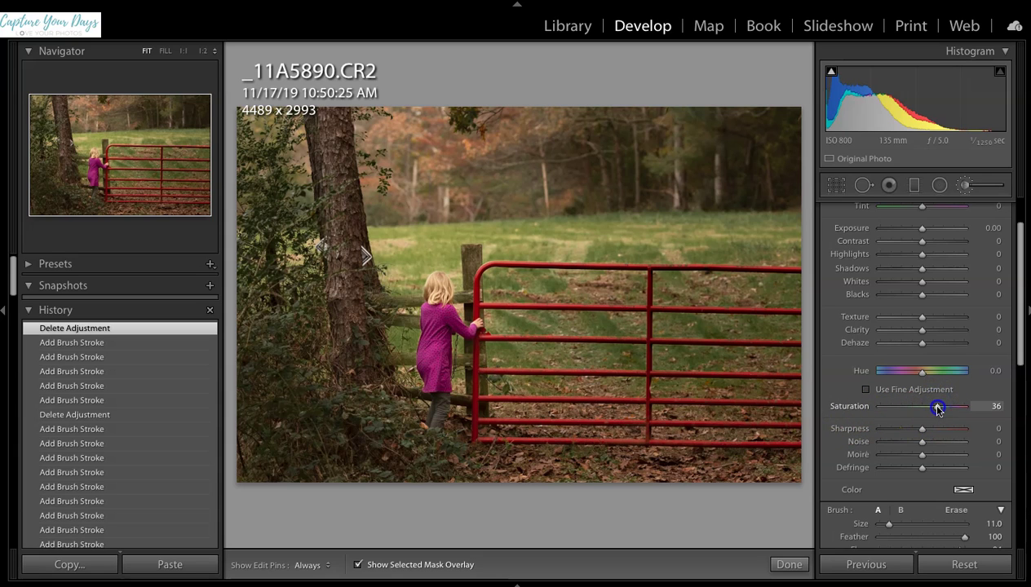
left_click_drag(936, 408, 935, 407)
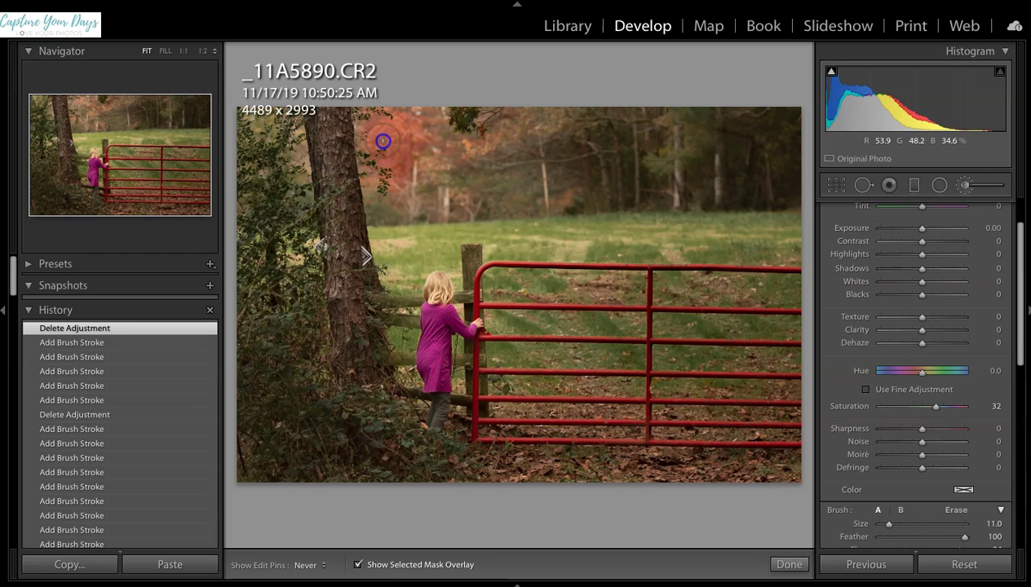
Step: Paint the warm adjustment over the background autumn foliage on both sides of the large tree trunk
left_click_drag(416, 136, 436, 131)
left_click_drag(414, 191, 445, 196)
left_click_drag(467, 153, 557, 107)
left_click_drag(553, 193, 581, 178)
mouse_move(392, 136)
left_mouse_down()
mouse_move(322, 152)
mouse_move(298, 172)
left_mouse_up()
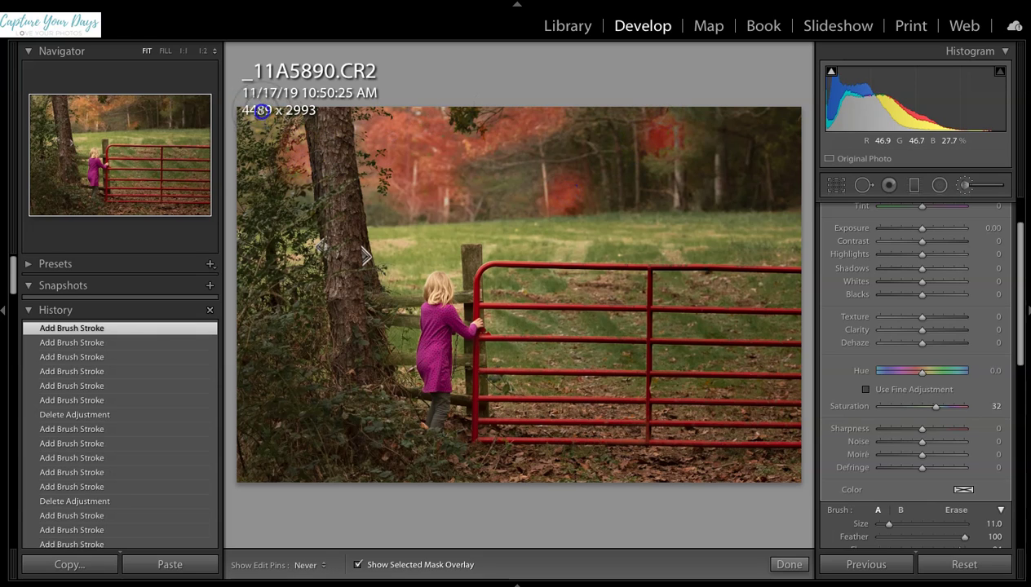
Step: Hide the mask overlay and brush more warmth onto the background foliage beside and behind the tree trunk
key("h")
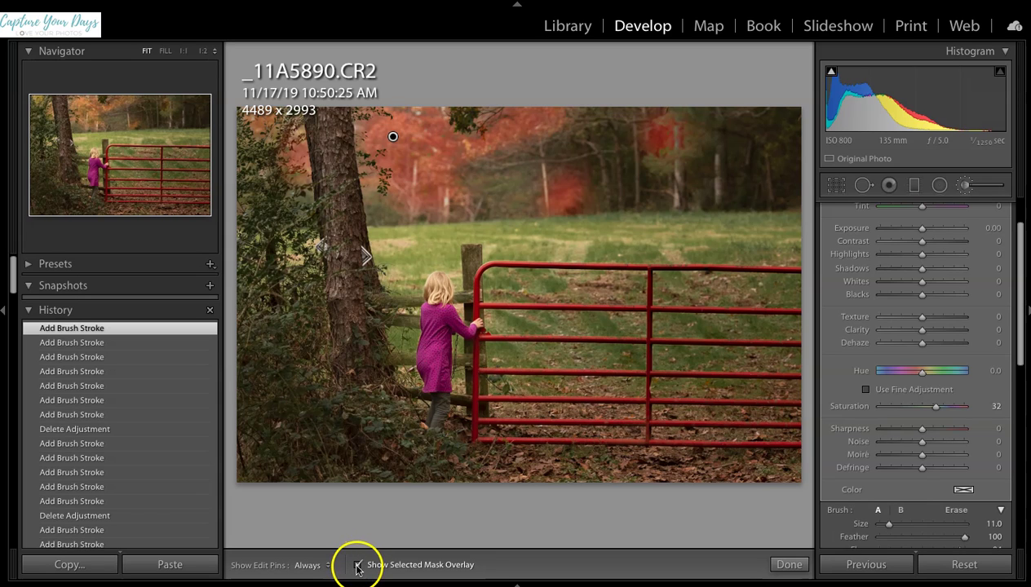
left_click(360, 565)
key("h")
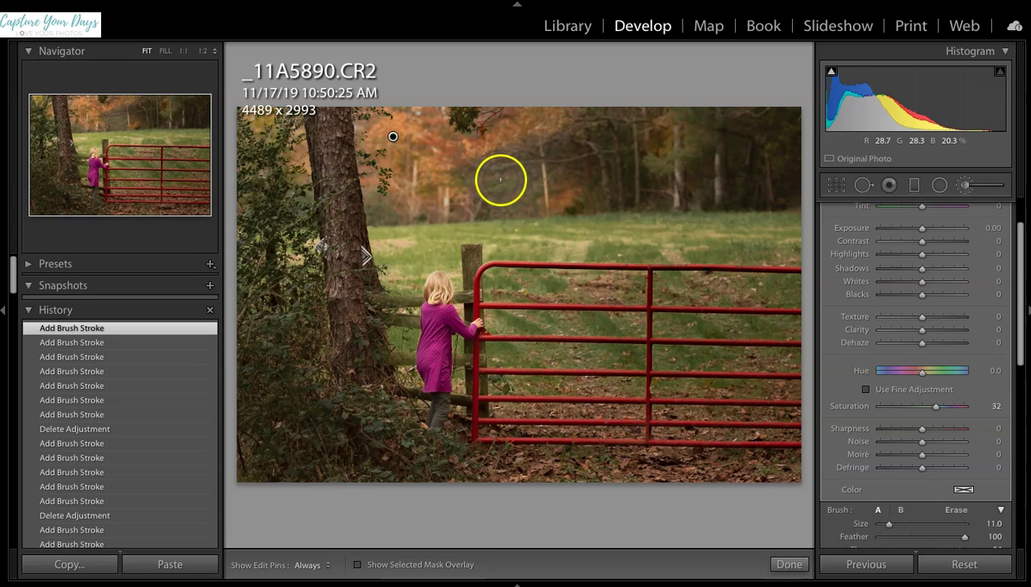
mouse_move(408, 197)
left_mouse_down()
mouse_move(484, 192)
mouse_move(551, 204)
mouse_move(444, 172)
mouse_move(409, 115)
left_mouse_up()
left_click_drag(406, 188, 532, 116)
key("h")
left_click(305, 162)
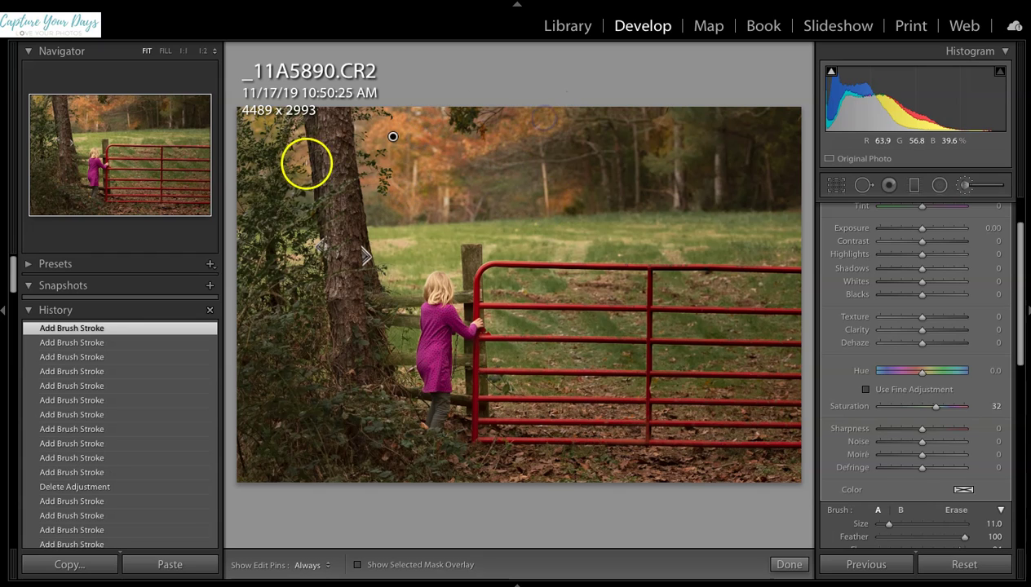
left_click(296, 149)
left_click(255, 109)
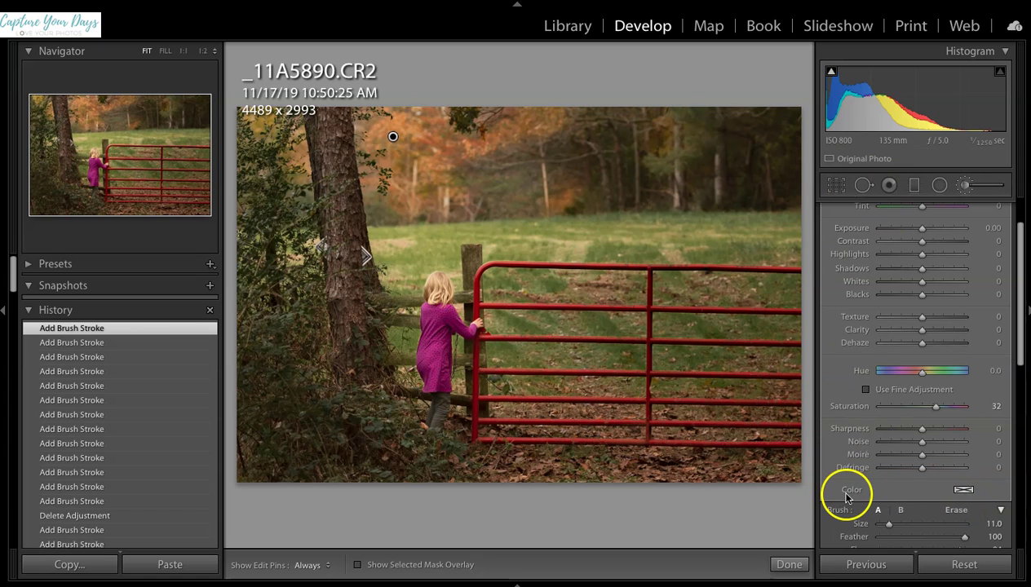
Step: Tint the brushed foliage with a pale yellow-tan color and finish the brush adjustment
left_click(963, 491)
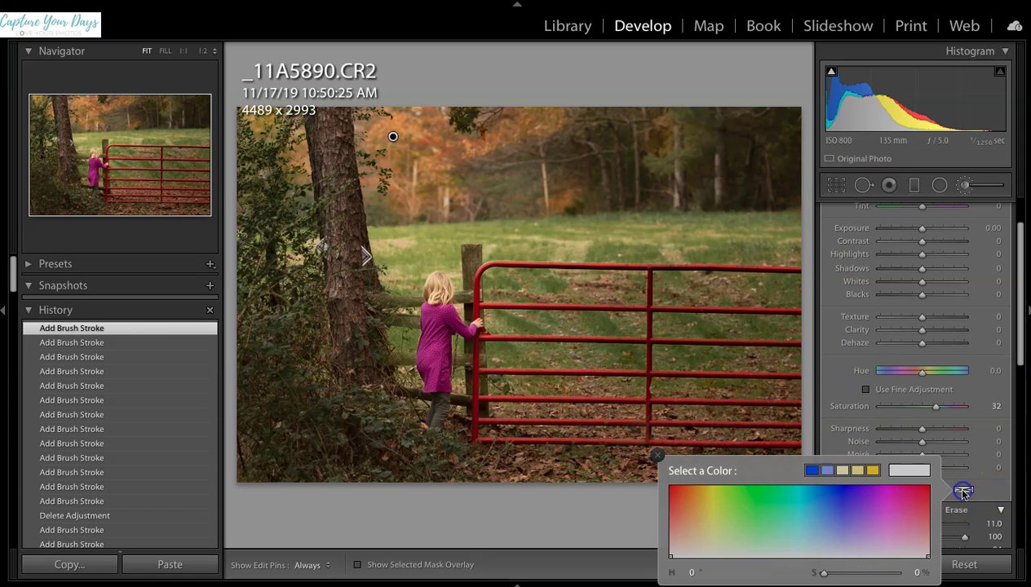
left_click(697, 508)
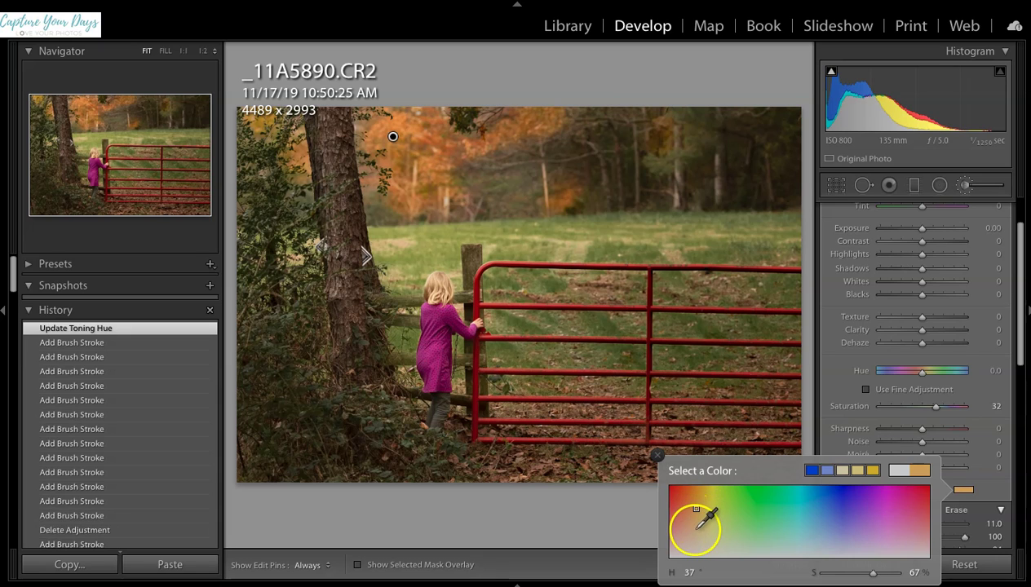
left_click(695, 528)
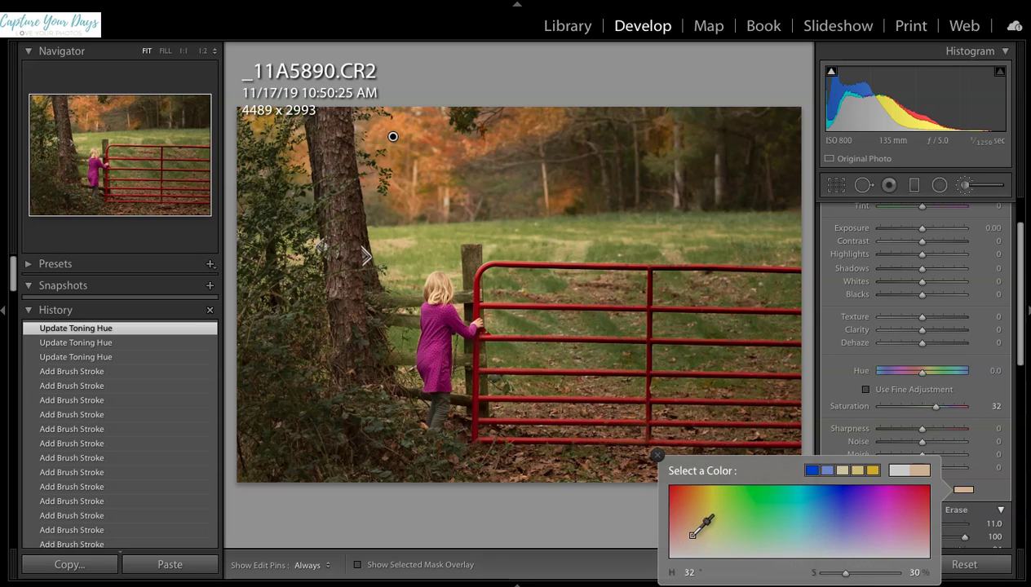
left_click_drag(699, 509, 697, 484)
left_click(994, 495)
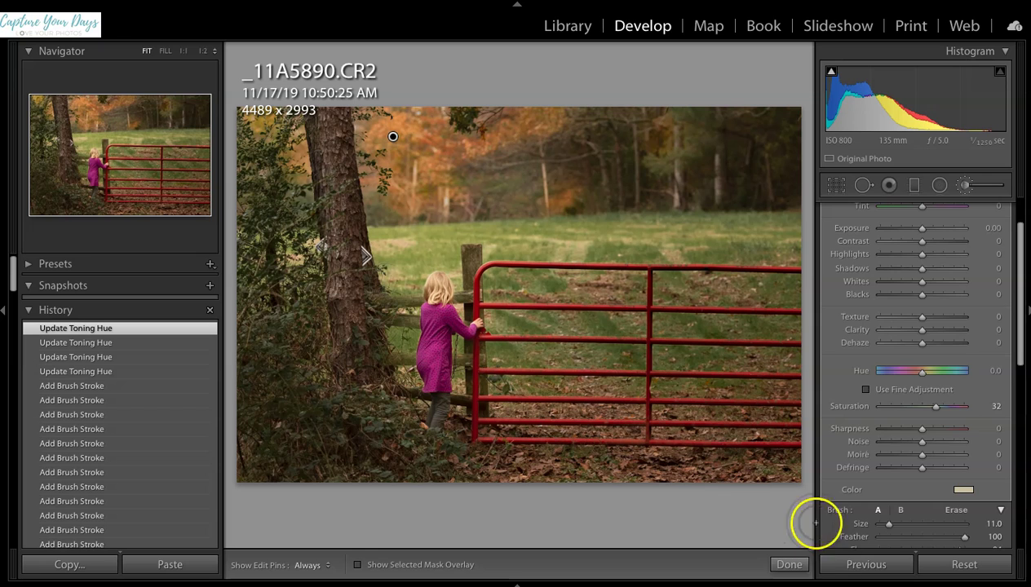
left_click(789, 565)
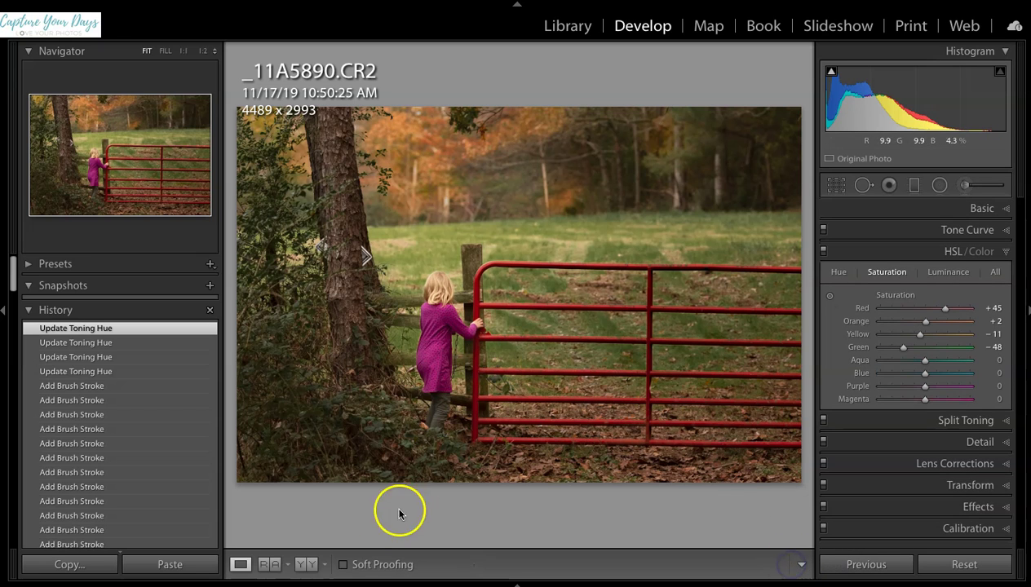
Step: Compare the gate photo before and after side by side, then return to the single-photo view
left_click(306, 564)
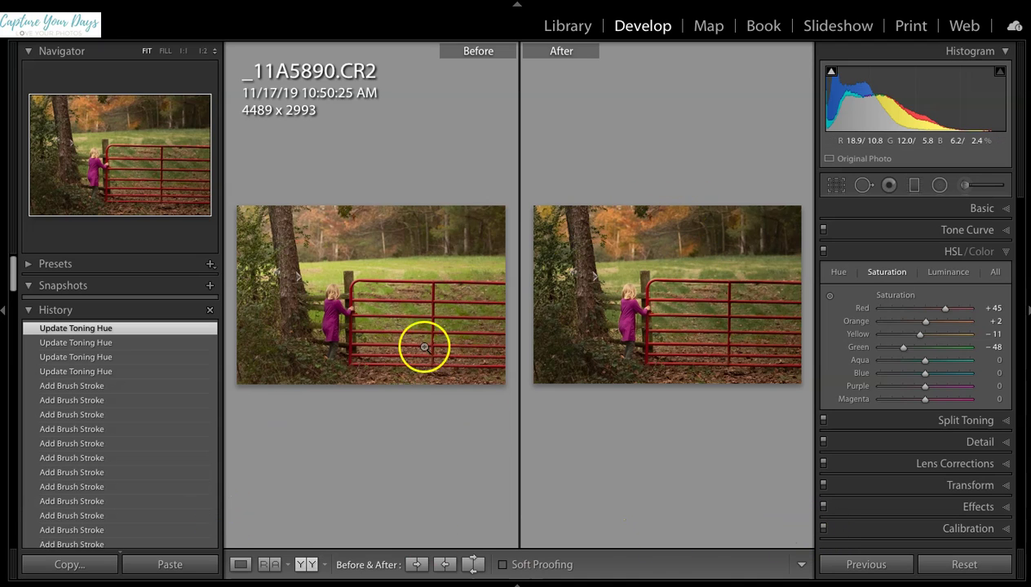
left_click(241, 563)
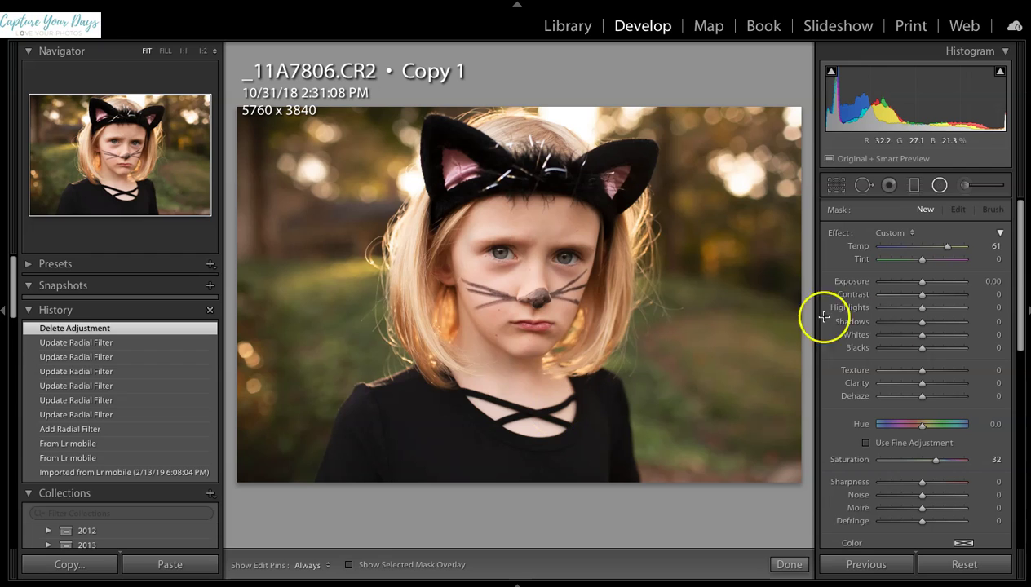
Step: Draw a large Radial Filter around the girl in cat ears and center it over her face
left_click(939, 186)
left_click(940, 186)
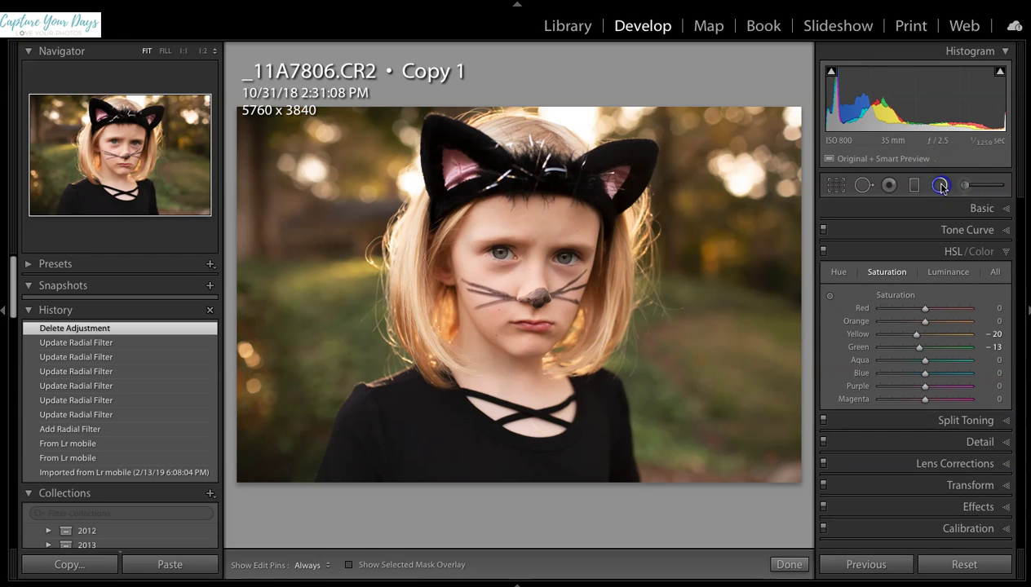
left_click_drag(377, 140, 613, 353)
left_click_drag(395, 165, 503, 289)
Step: Turn off Invert for the radial filter so the warm effect applies outside the ellipse
left_click_drag(1013, 287, 1017, 343)
left_click(866, 461)
left_click(866, 461)
left_click(866, 461)
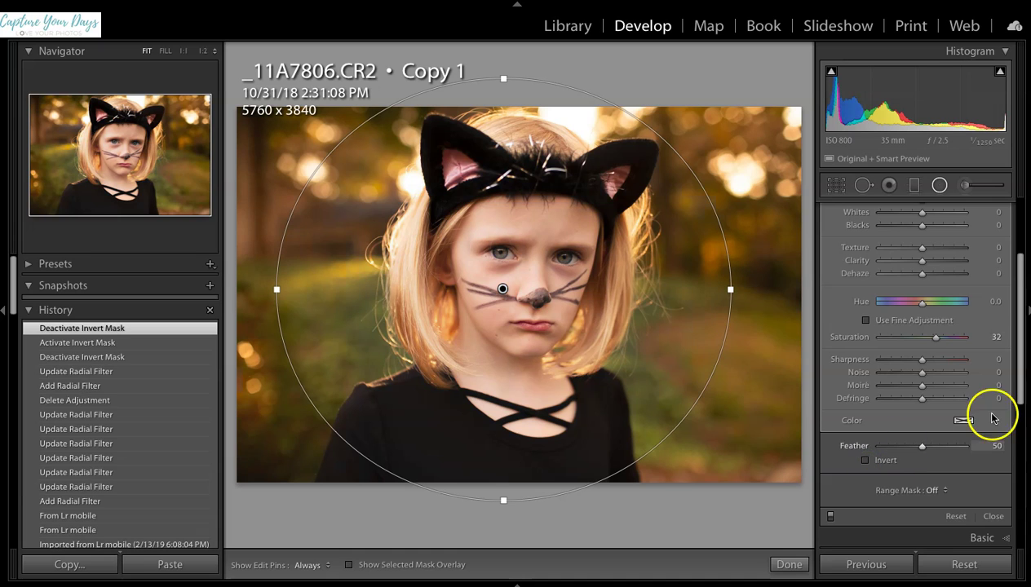
left_click_drag(1018, 311, 1028, 259)
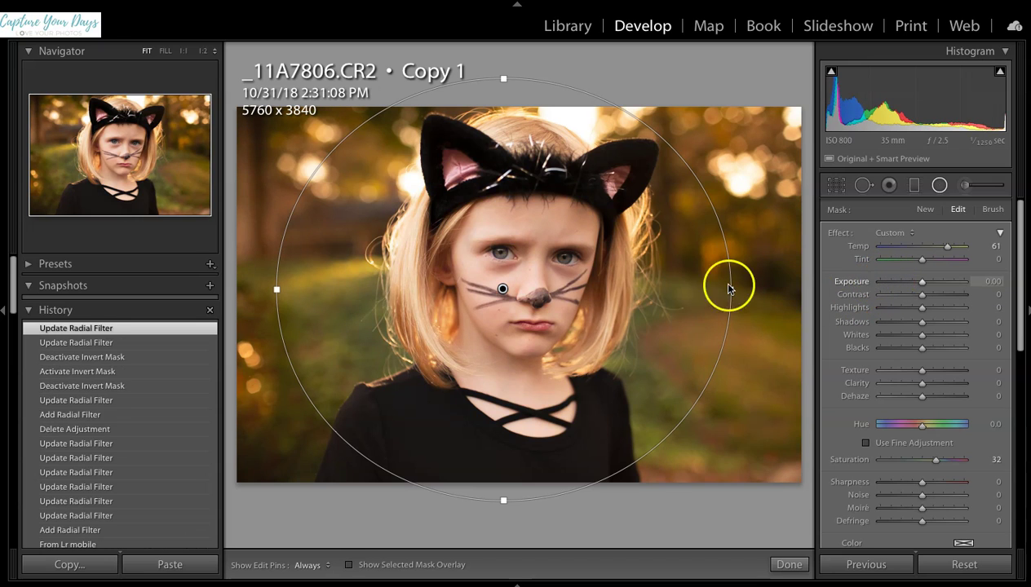
Step: Widen the radial filter slightly with the mask overlay shown, and hide the overlay again
left_click(349, 566)
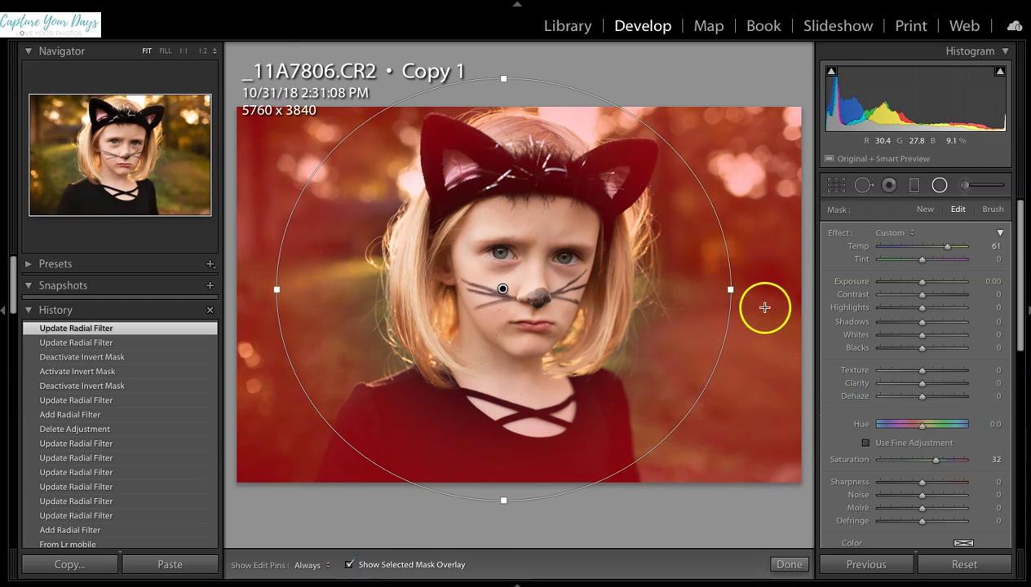
mouse_move(731, 291)
left_mouse_down()
mouse_move(745, 291)
mouse_move(735, 290)
left_mouse_up()
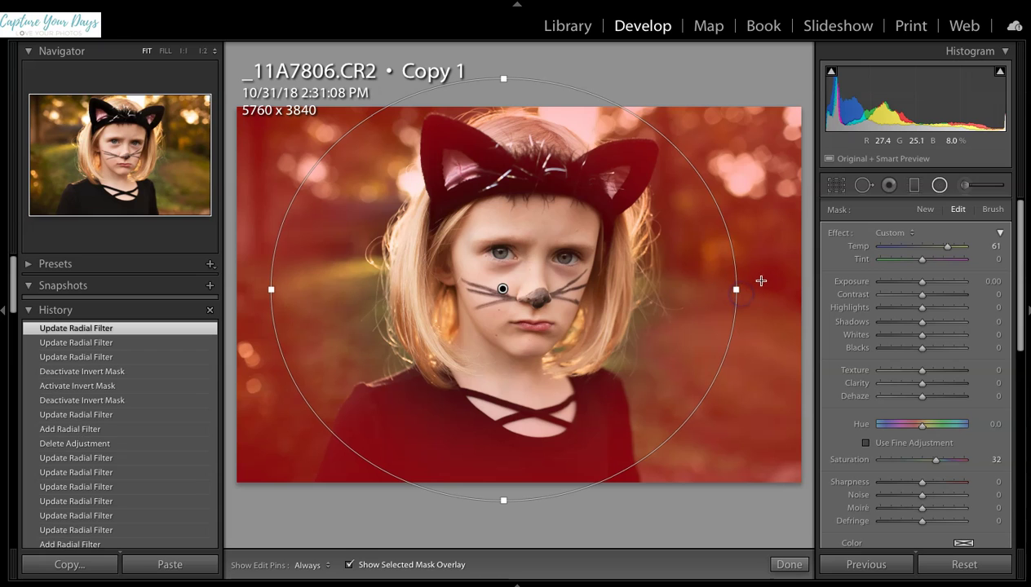
left_click(347, 566)
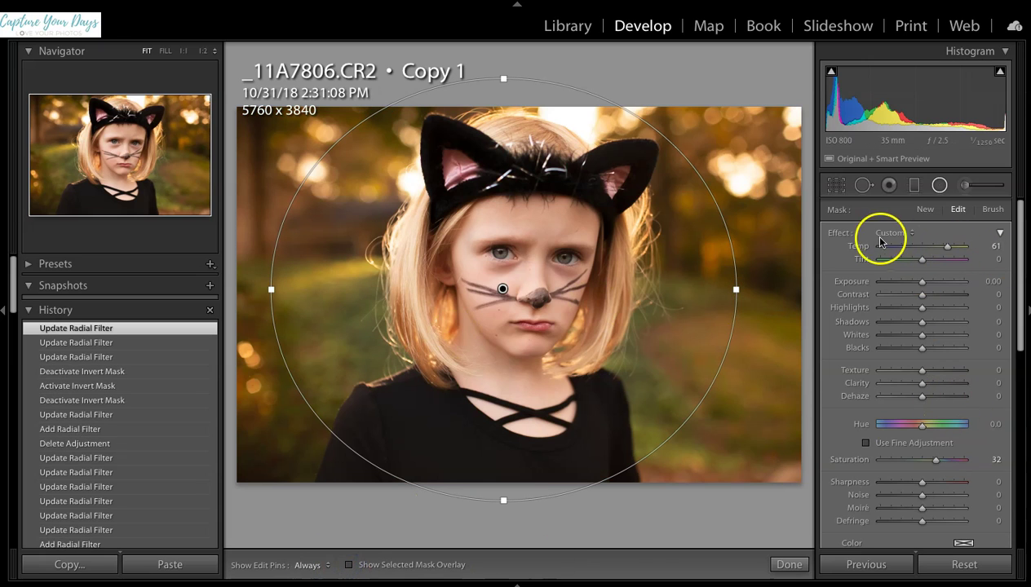
Step: Show the mask overlay, make the radial filter slightly taller, and shift it slightly toward the girl's nose
left_click_drag(1018, 242, 1015, 295)
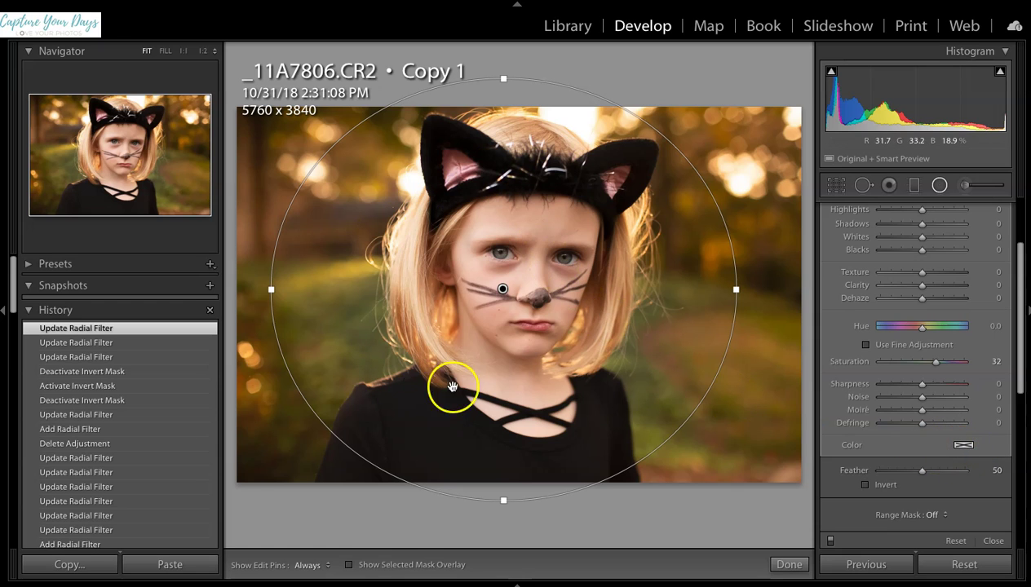
left_click(349, 565)
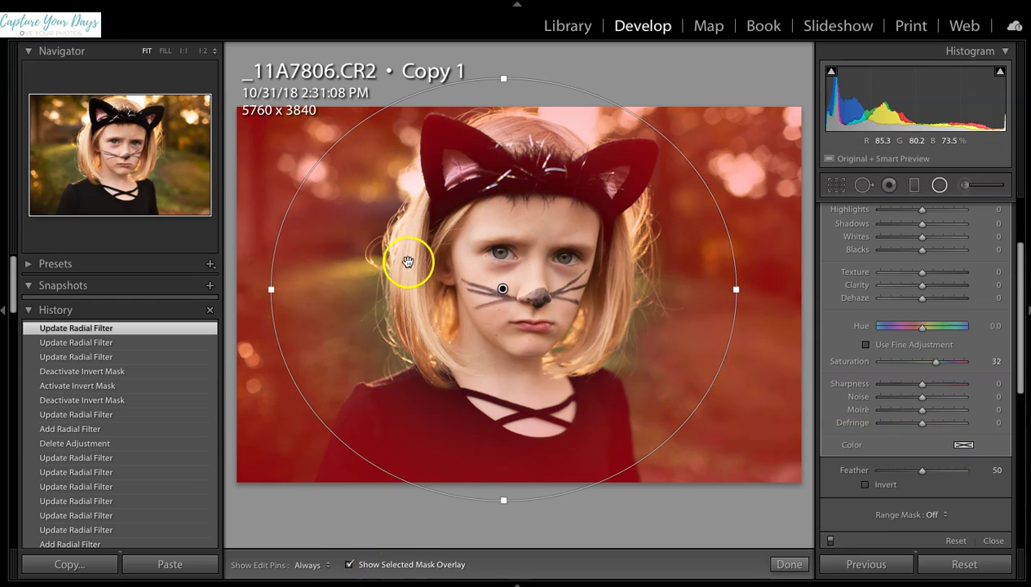
left_click_drag(502, 74, 511, 58)
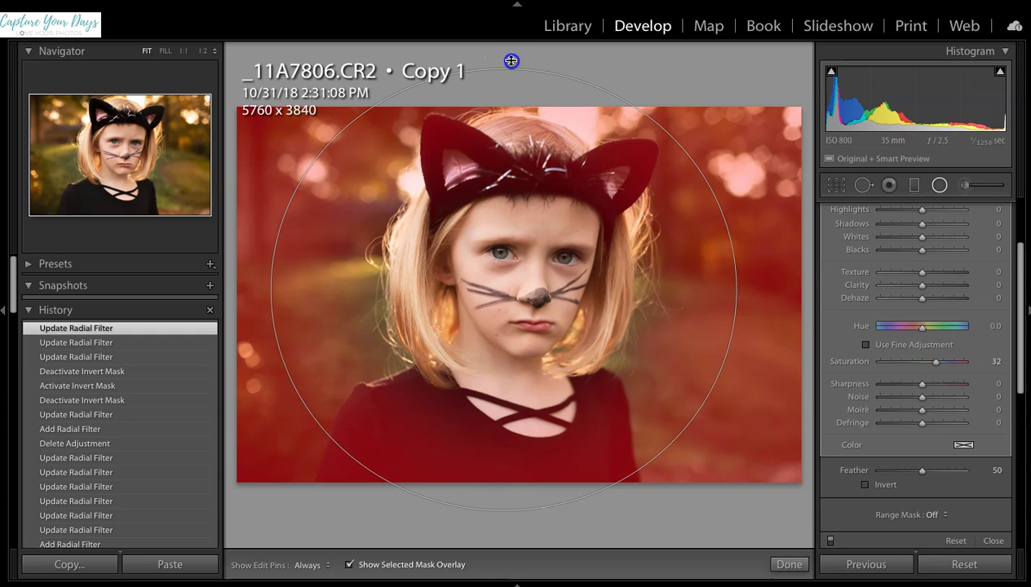
mouse_move(529, 305)
left_mouse_down()
mouse_move(532, 315)
mouse_move(532, 304)
left_mouse_up()
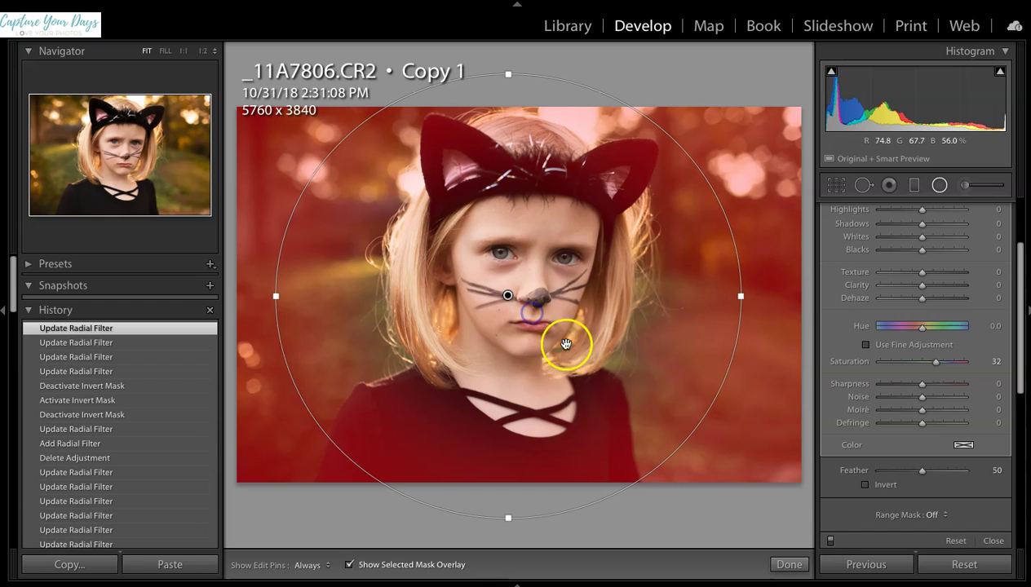
Step: Erase the radial filter mask from the girl's black shirt, cat ears and hair with its brush, and finish the adjustment
left_click_drag(1021, 382, 1022, 323)
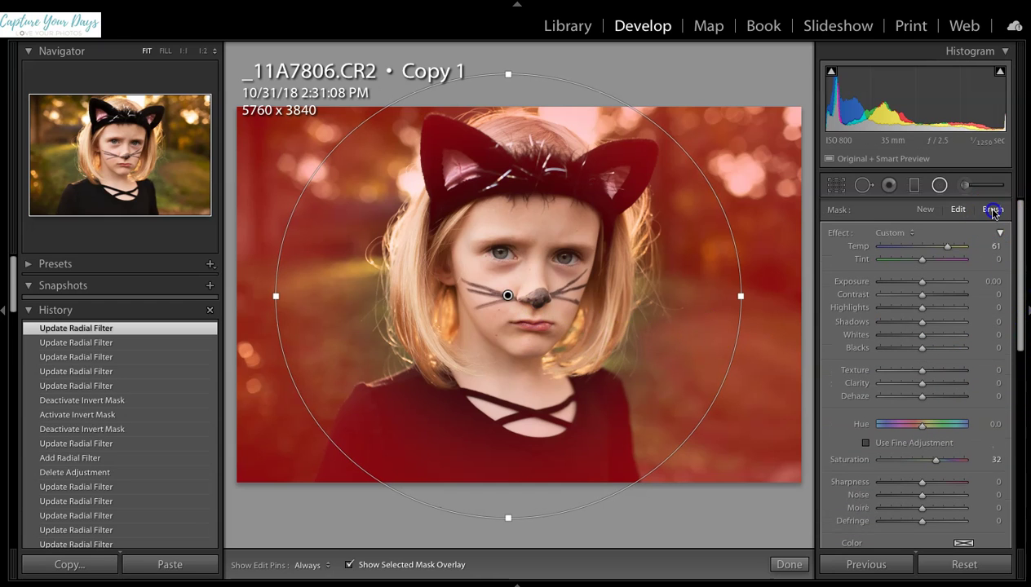
left_click(1023, 278)
left_click_drag(1023, 282, 1021, 343)
left_click(957, 416)
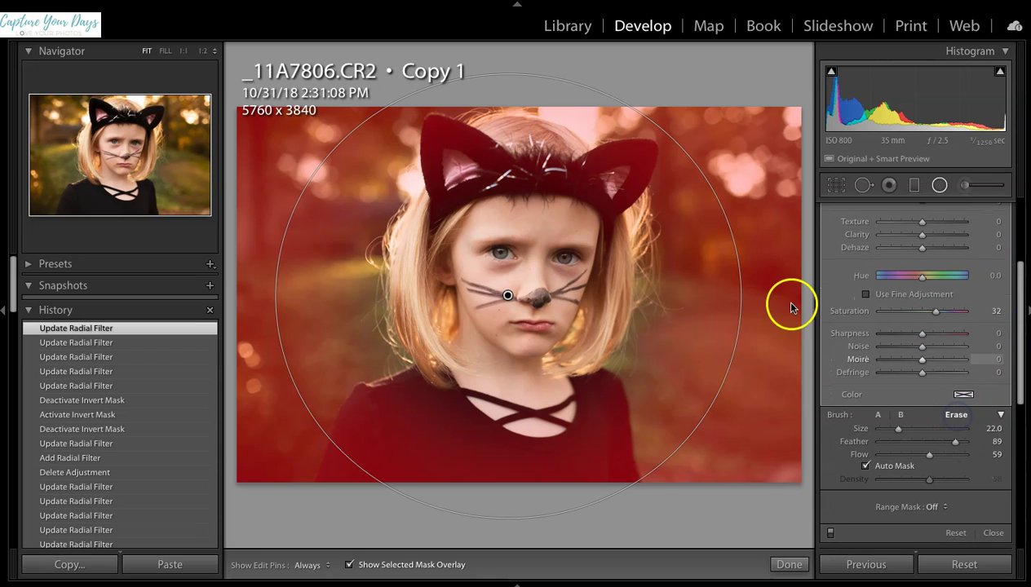
mouse_move(424, 432)
left_mouse_down()
mouse_move(407, 411)
mouse_move(579, 480)
mouse_move(593, 453)
mouse_move(583, 489)
mouse_move(450, 469)
mouse_move(389, 412)
mouse_move(375, 441)
mouse_move(502, 430)
mouse_move(530, 407)
mouse_move(589, 467)
mouse_move(559, 415)
left_mouse_up()
mouse_move(544, 157)
left_mouse_down()
mouse_move(511, 139)
mouse_move(498, 148)
mouse_move(586, 245)
mouse_move(614, 192)
mouse_move(587, 213)
mouse_move(461, 230)
mouse_move(479, 259)
mouse_move(468, 373)
left_mouse_up()
left_click(789, 565)
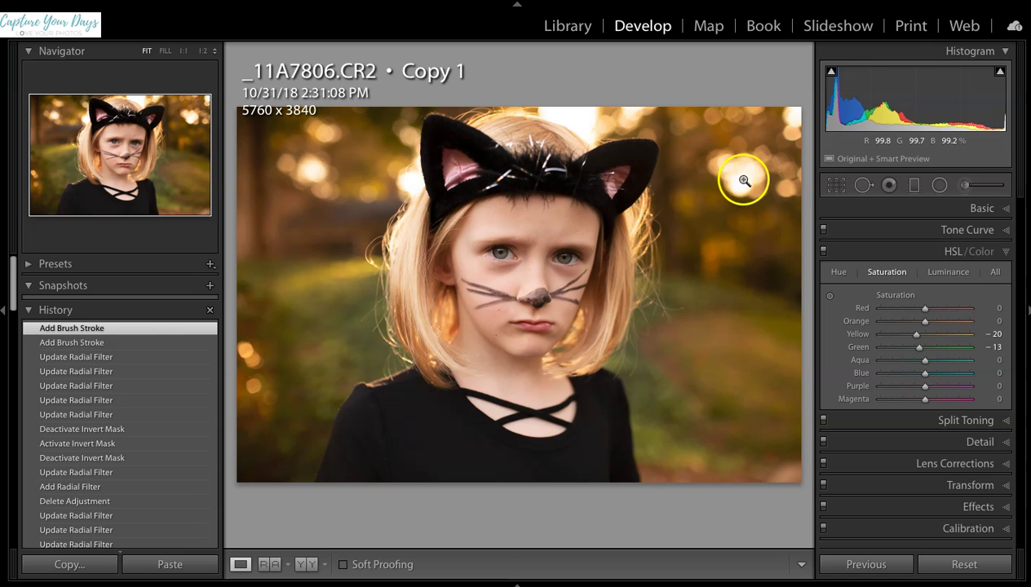
Step: Compare the cat-ears portrait before and after side by side, then return to the single-photo view
left_click(307, 566)
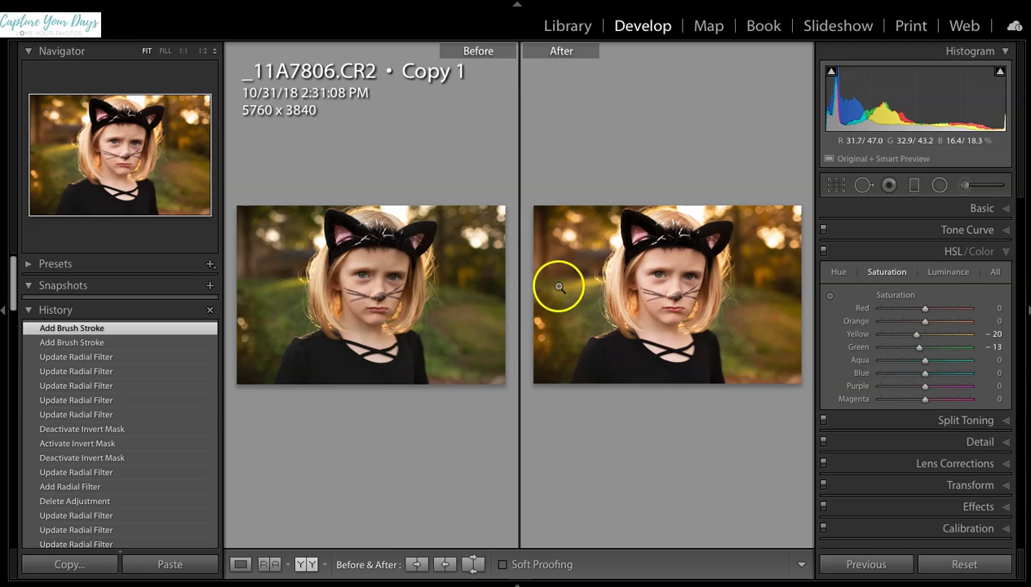
left_click(240, 566)
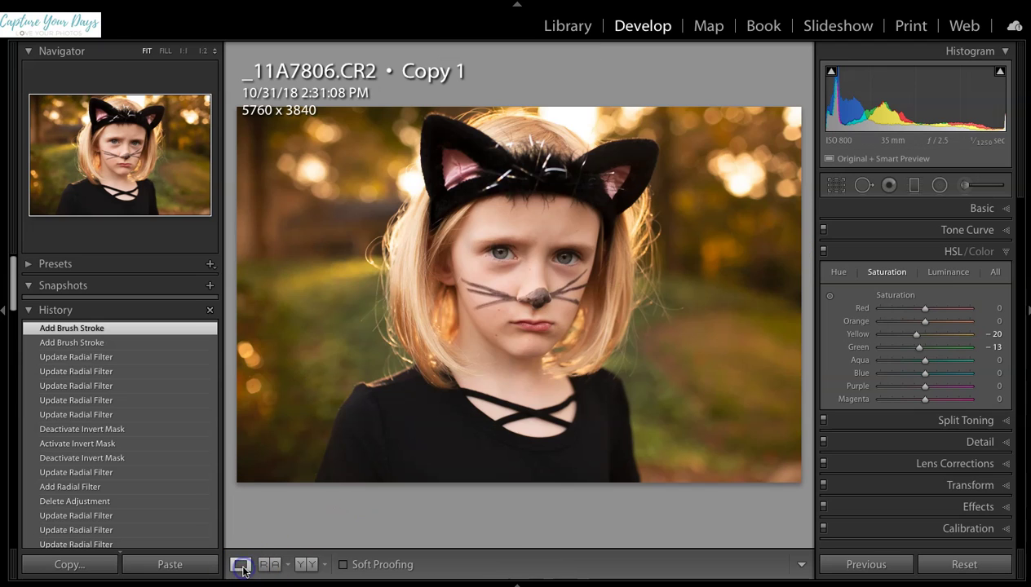